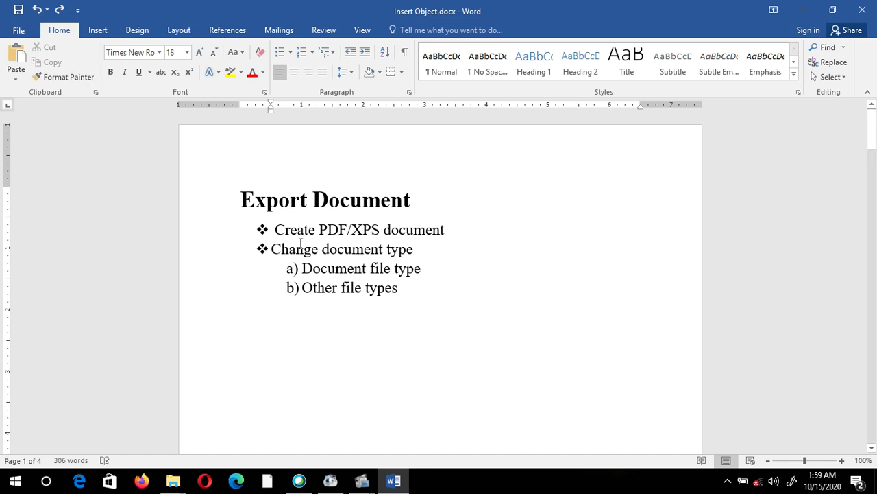
drag(275, 229, 405, 232)
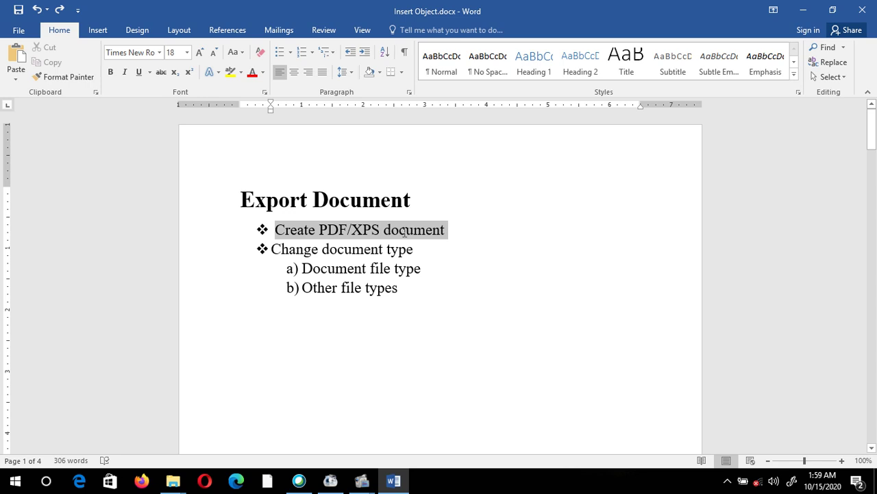
drag(405, 231, 405, 232)
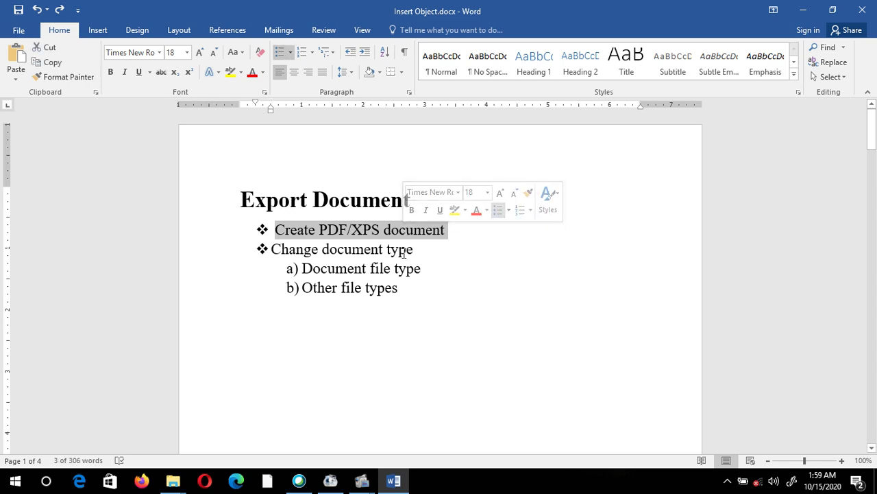
click(416, 369)
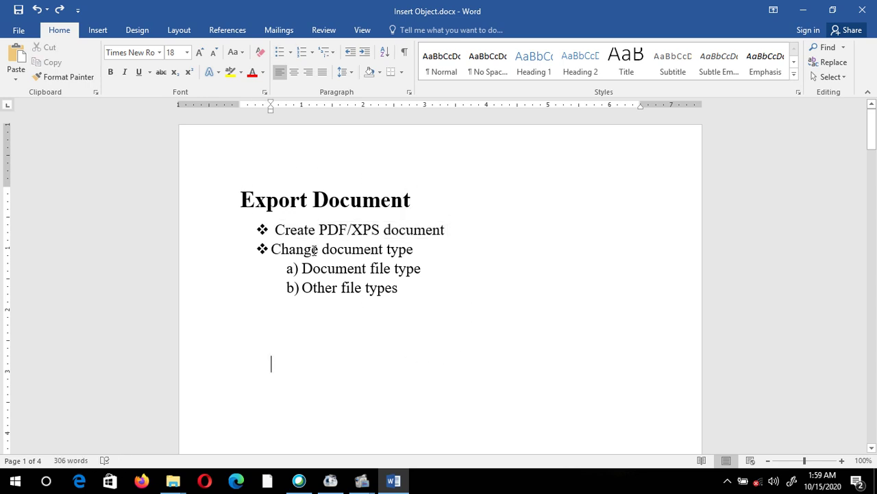
Start exporting the document as a PDF with the Desktop as the destination folder.
click(18, 32)
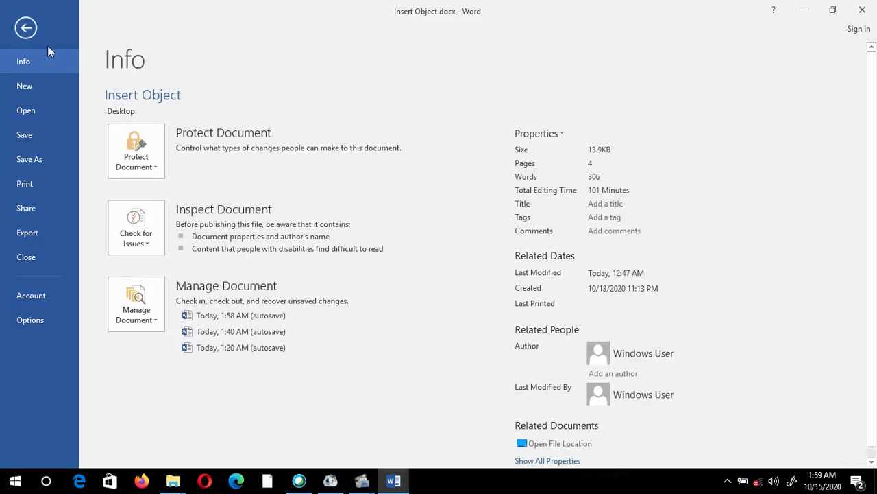
click(40, 233)
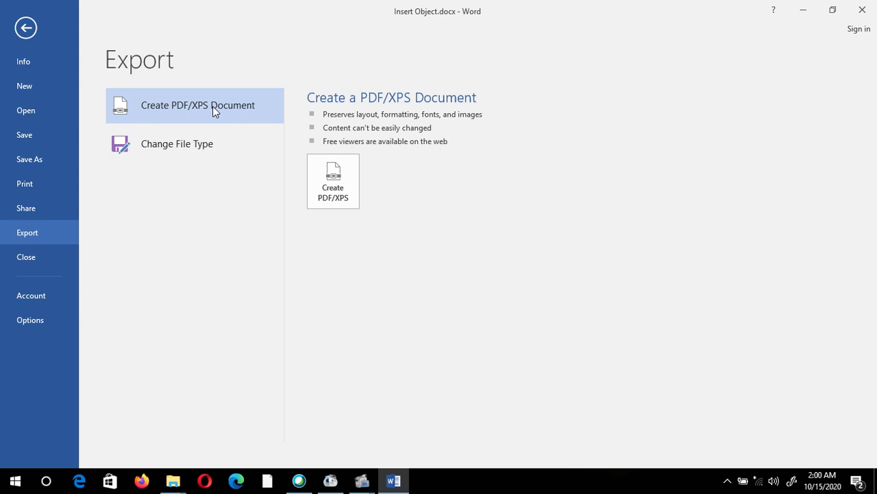
click(336, 176)
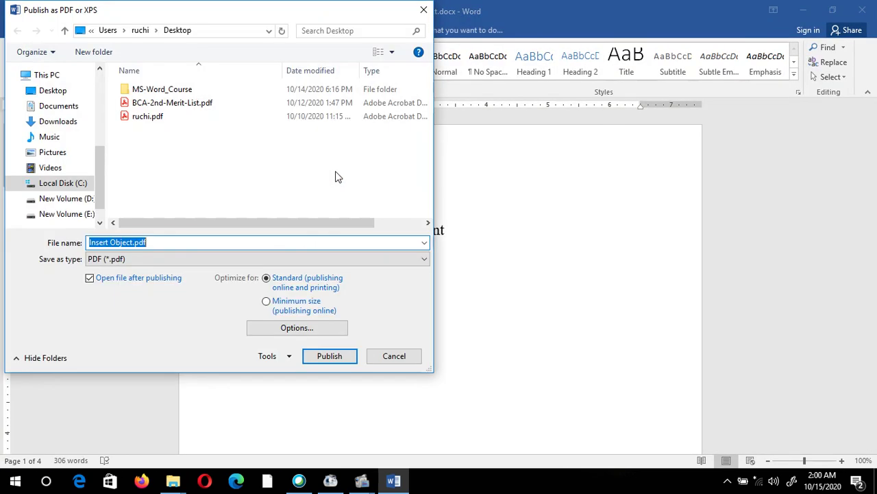
drag(202, 12, 319, 15)
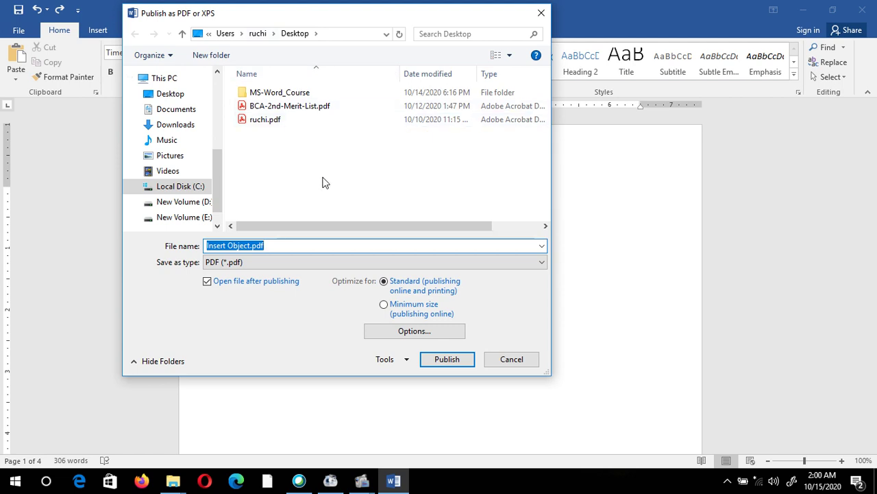
click(175, 97)
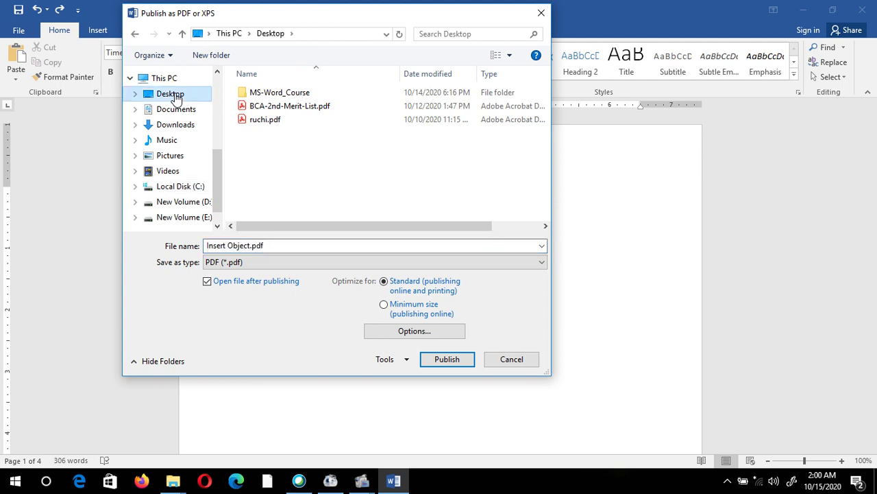
Name the exported PDF file Converted_PDF.pdf.
click(251, 245)
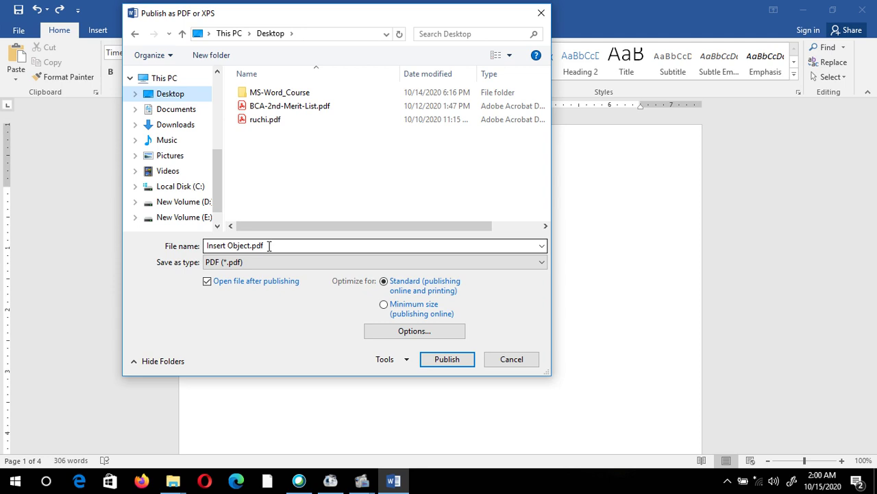
click(251, 245)
drag(251, 245, 210, 247)
key(BackSpace)
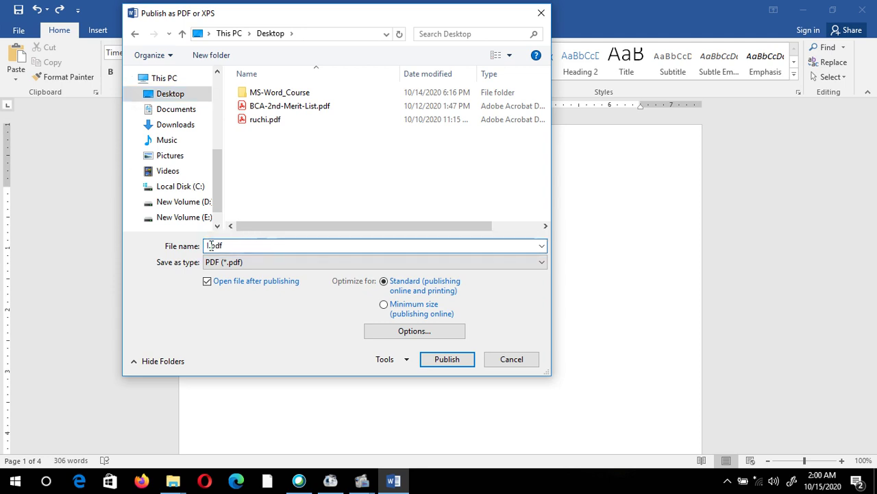
text(Convert)
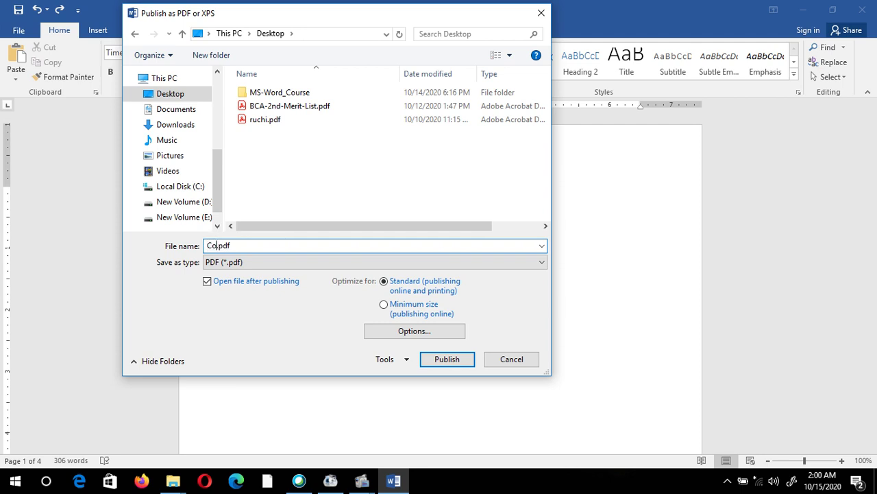
text(ed_PDF)
Publish the PDF with the option to open the file after publishing enabled.
click(206, 283)
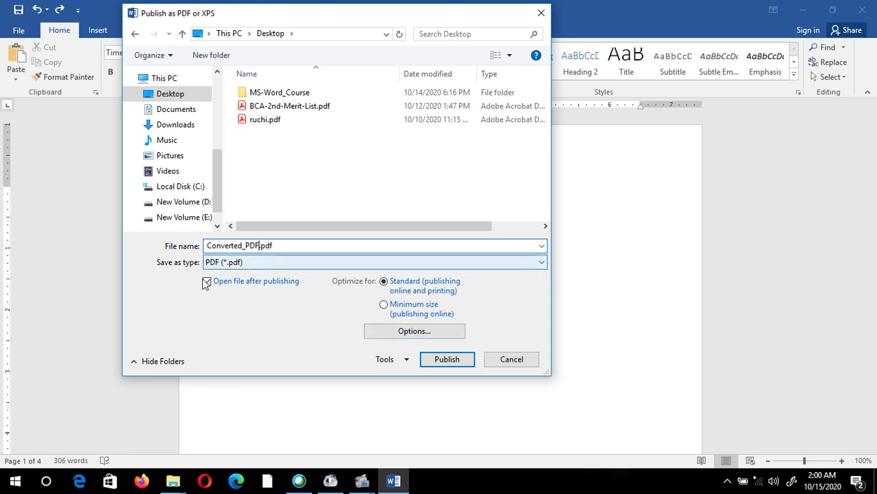
click(206, 283)
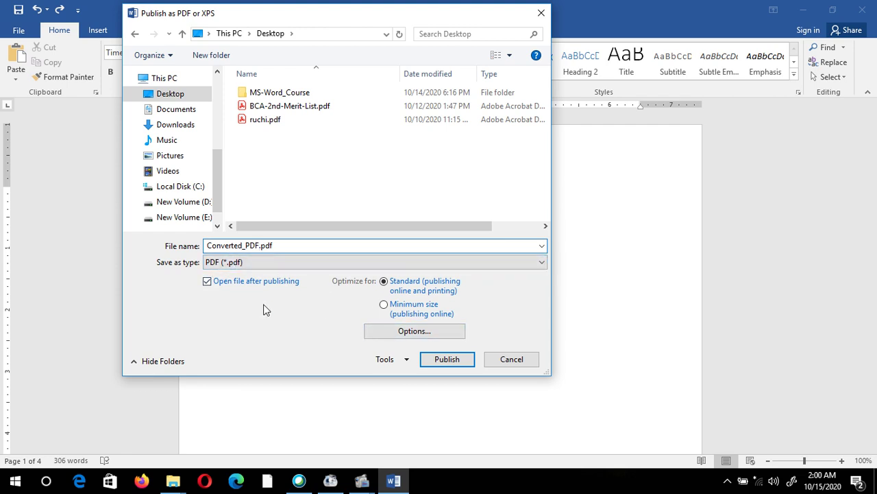
click(207, 282)
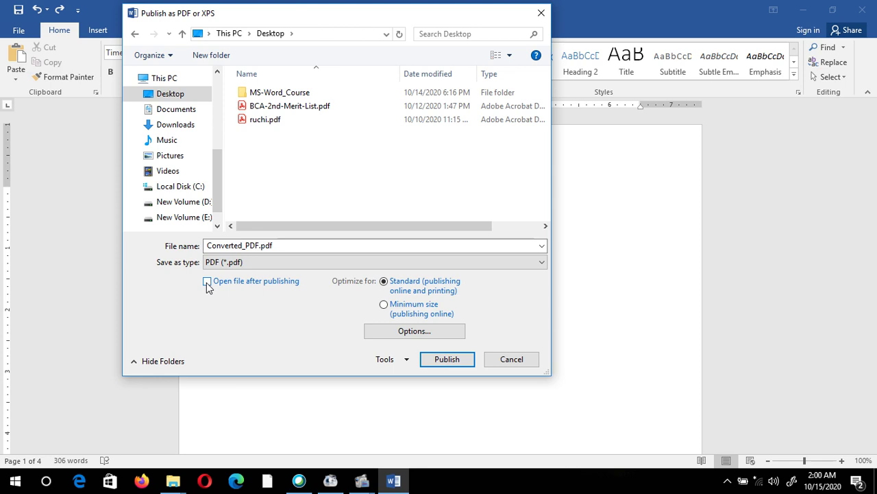
click(207, 283)
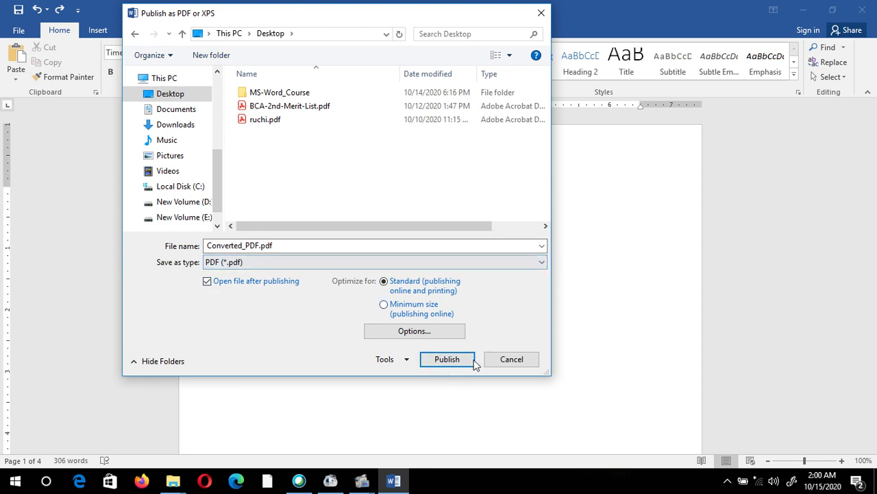
click(447, 360)
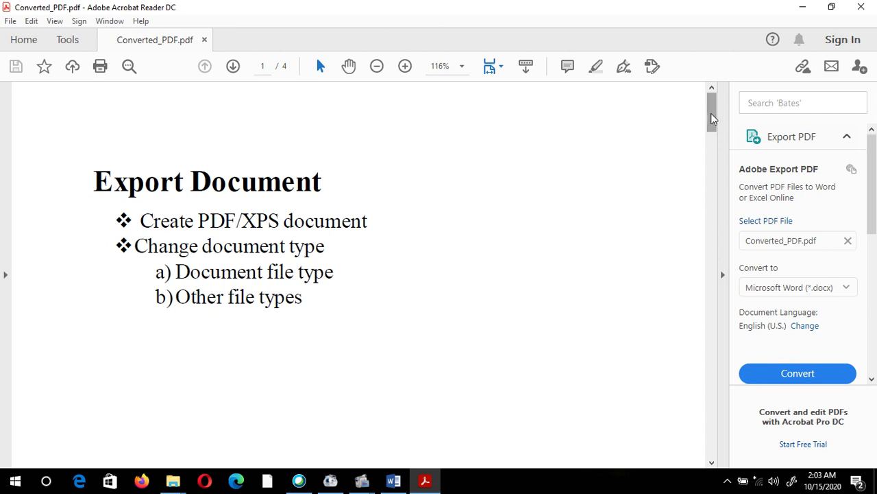
Review the published PDF through to its last page, and close it along with the Screen Record folder window.
drag(713, 117, 744, 416)
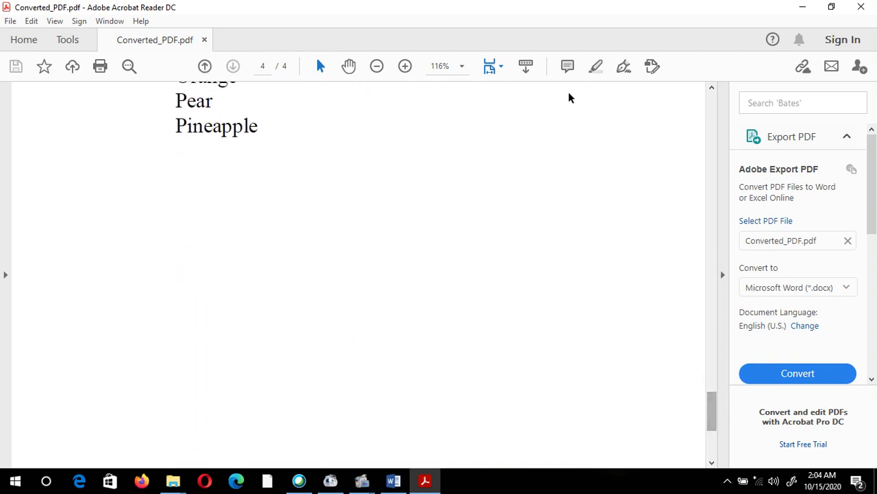
click(863, 7)
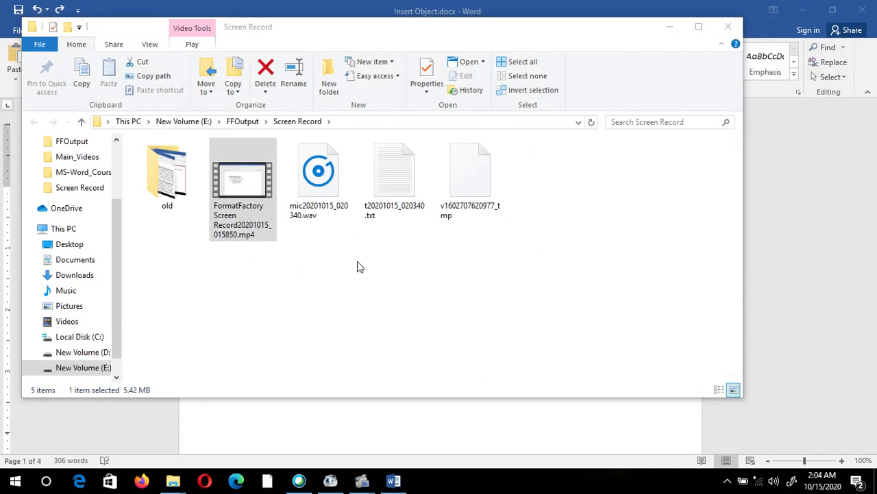
click(728, 26)
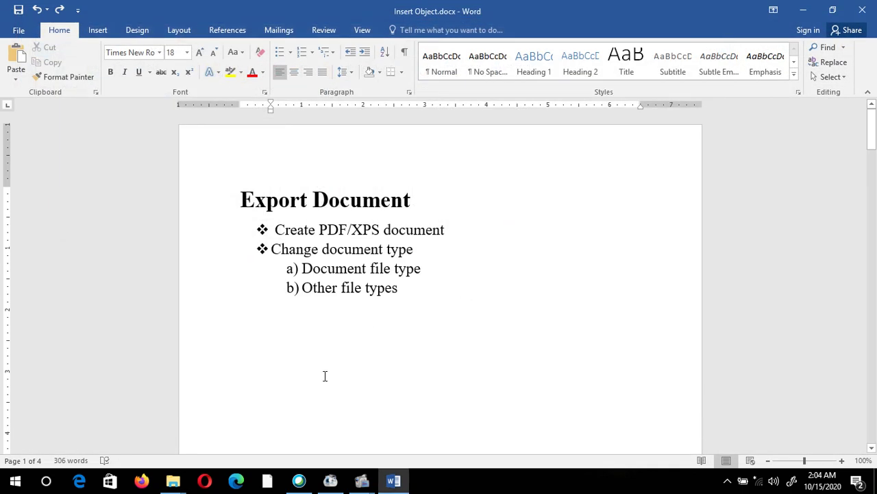
click(411, 203)
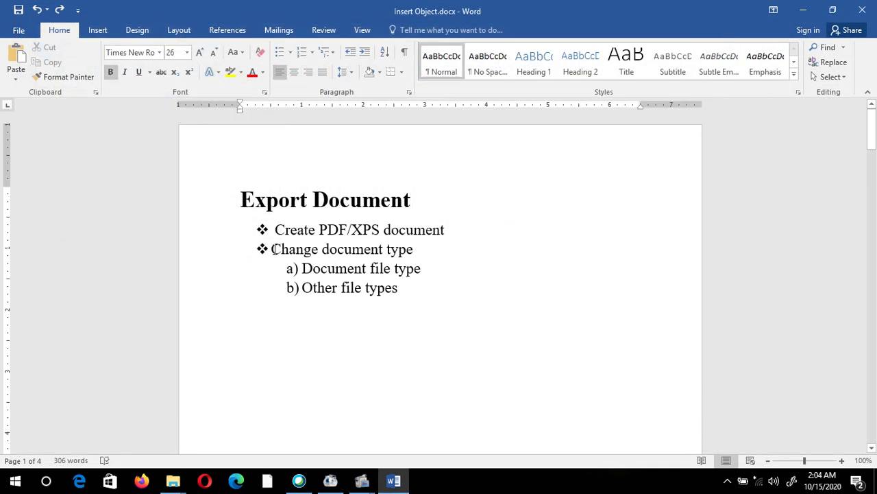
drag(272, 250, 413, 254)
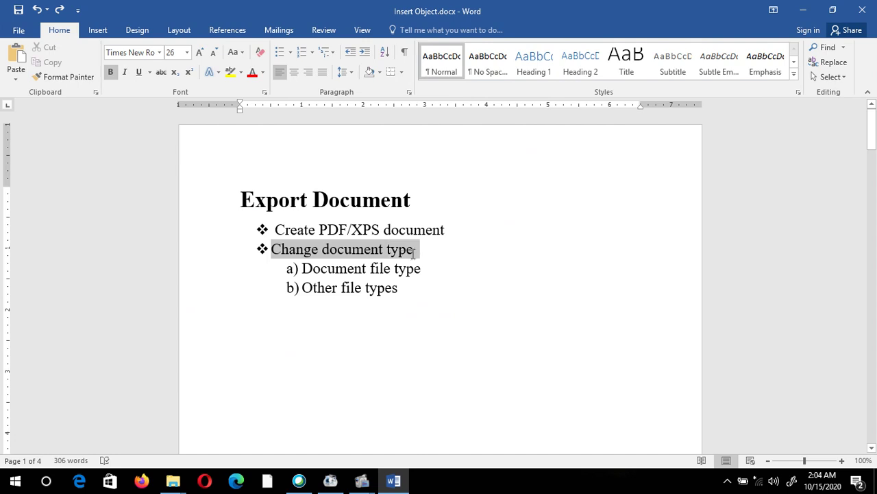
click(415, 309)
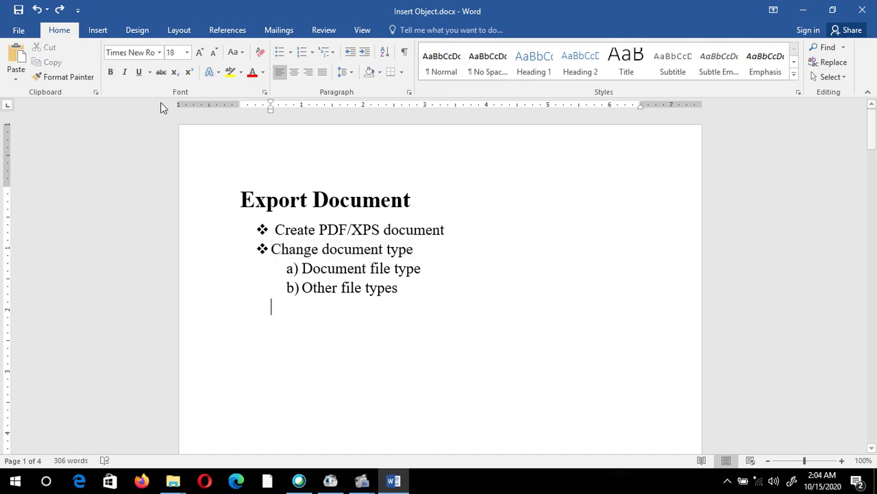
key(ctrl+Home)
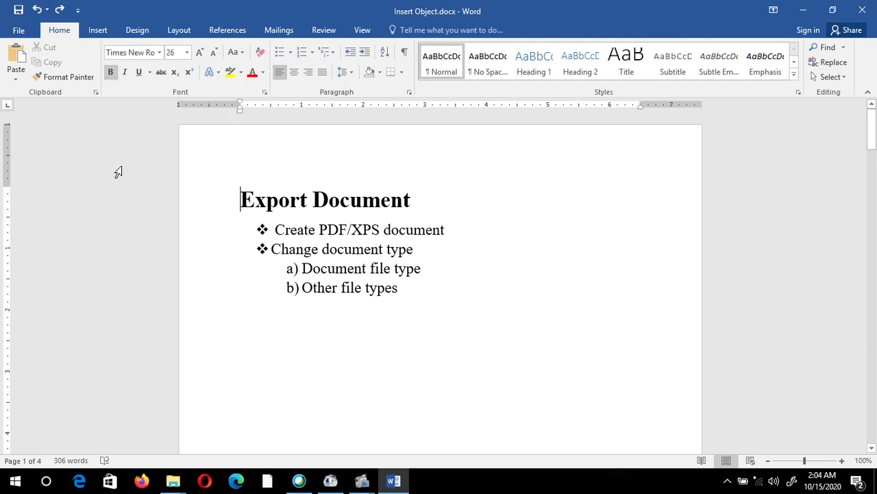
Start exporting the document as Plain Text (*.txt) with the Desktop as the destination folder.
click(17, 30)
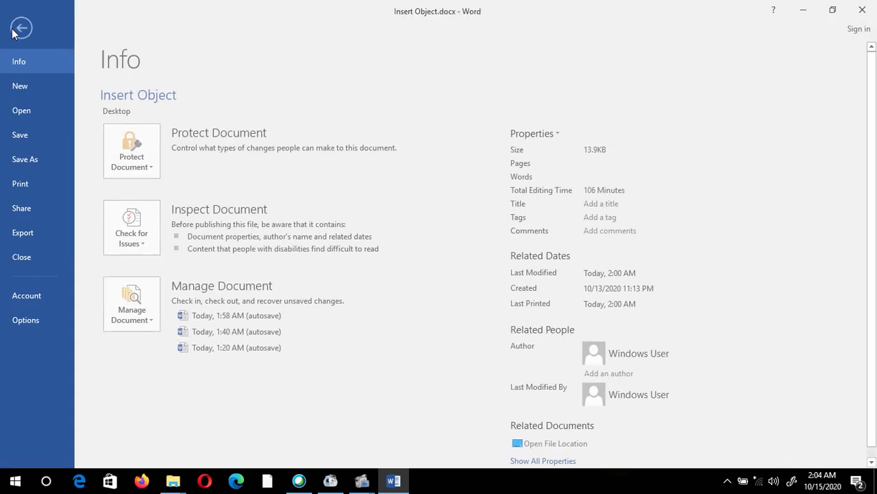
click(22, 235)
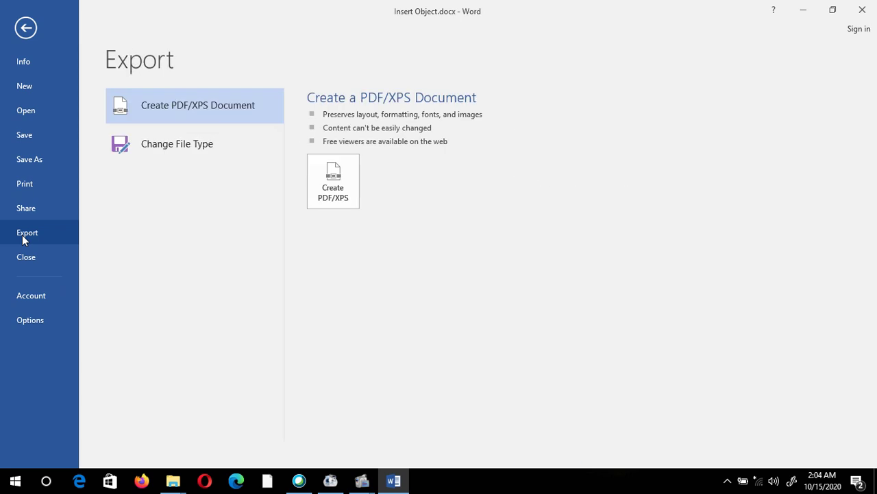
click(185, 148)
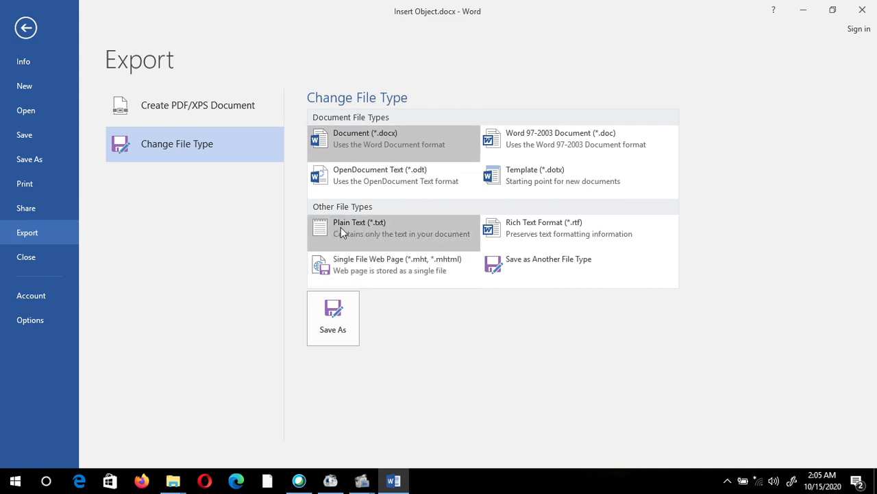
click(362, 233)
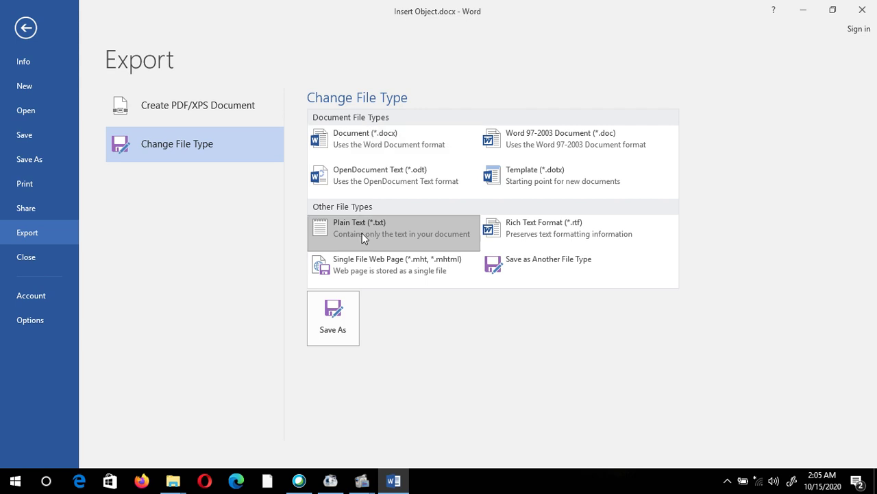
click(334, 316)
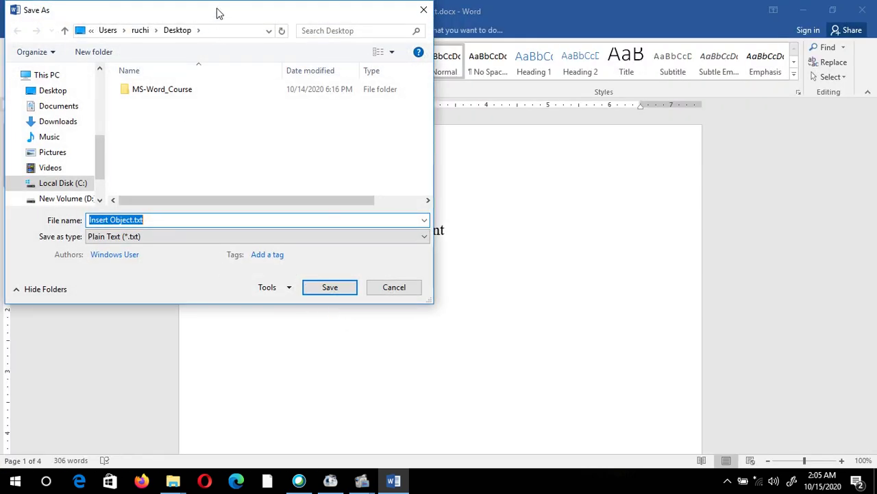
drag(217, 14, 395, 49)
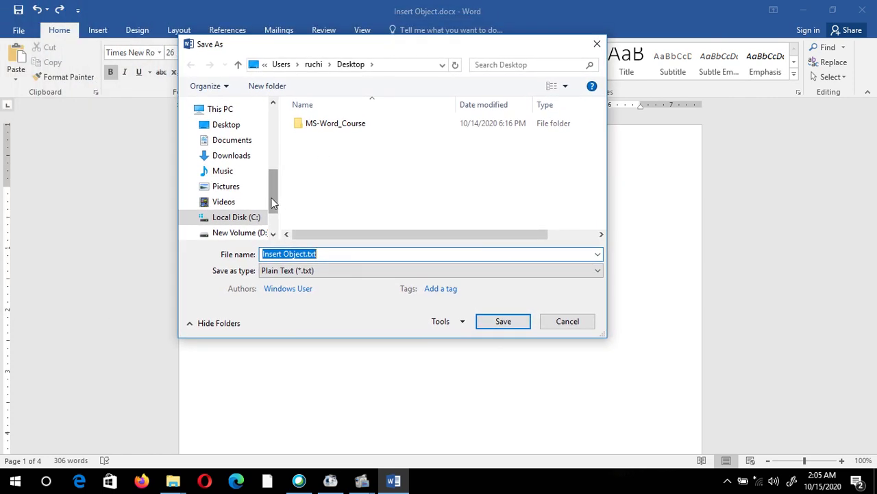
click(228, 125)
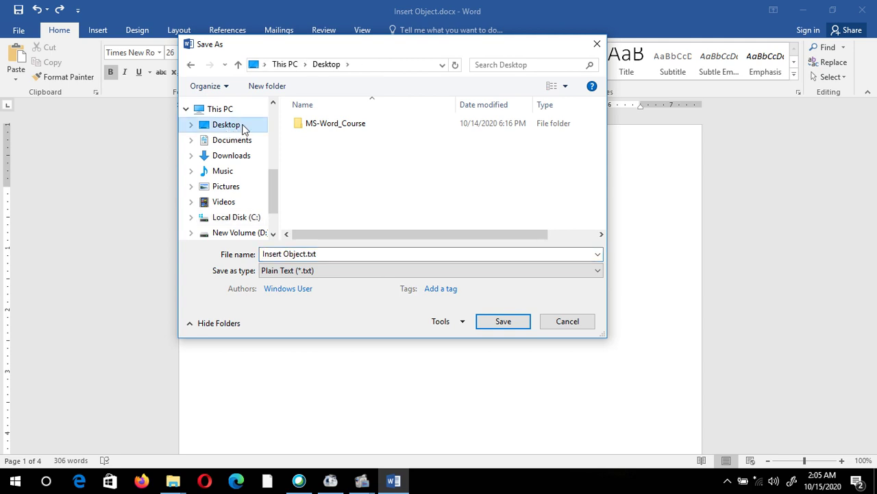
Save the plain text export as Converted_Notepad, accepting the Windows (Default) text encoding.
click(307, 255)
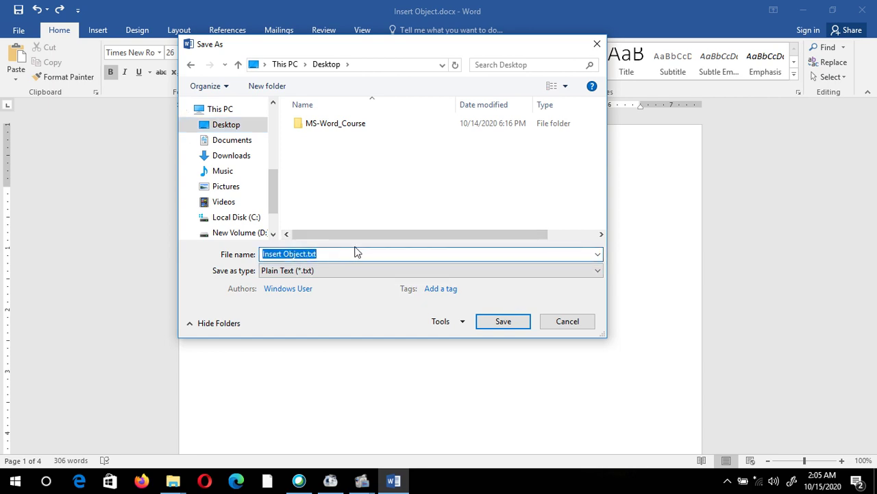
text(Co)
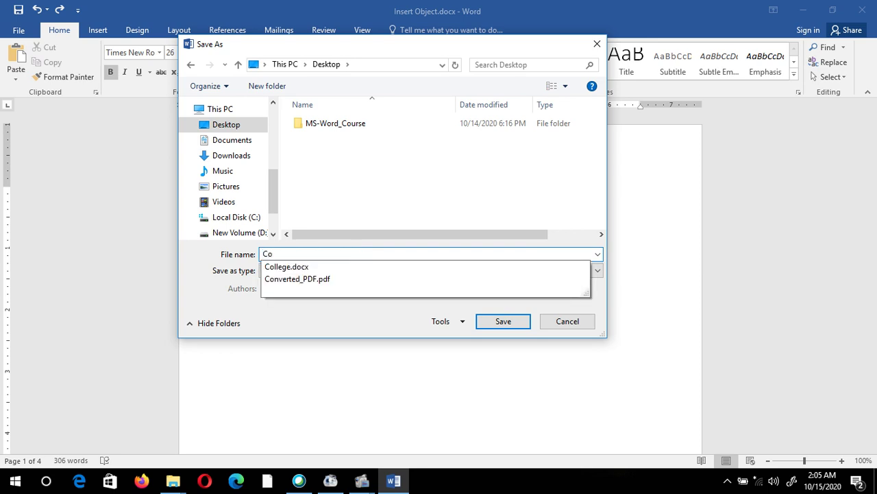
text(nverted)
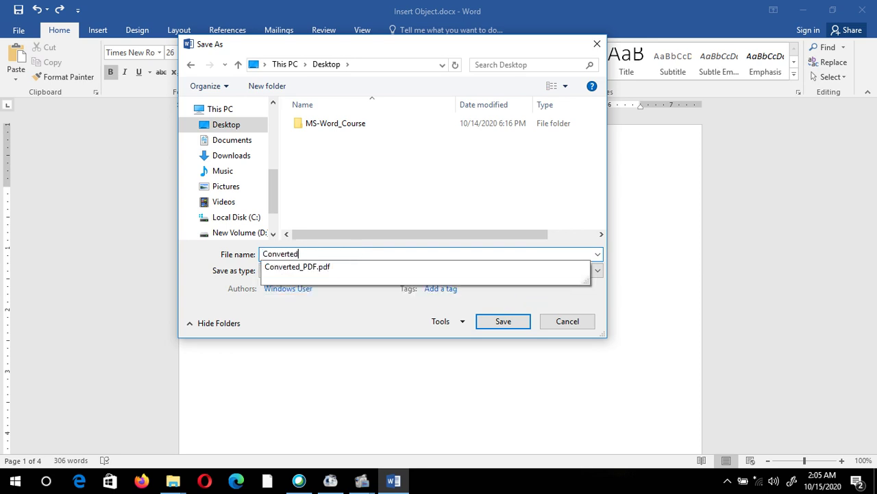
text(_Notepad)
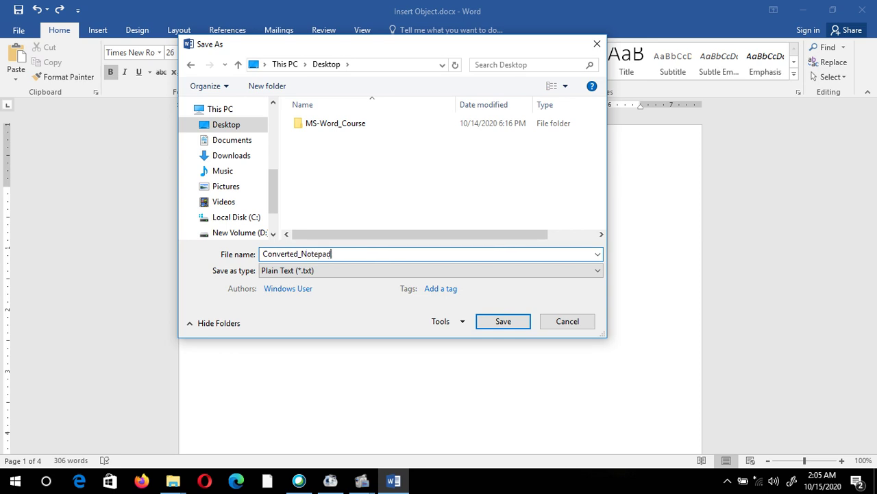
click(500, 321)
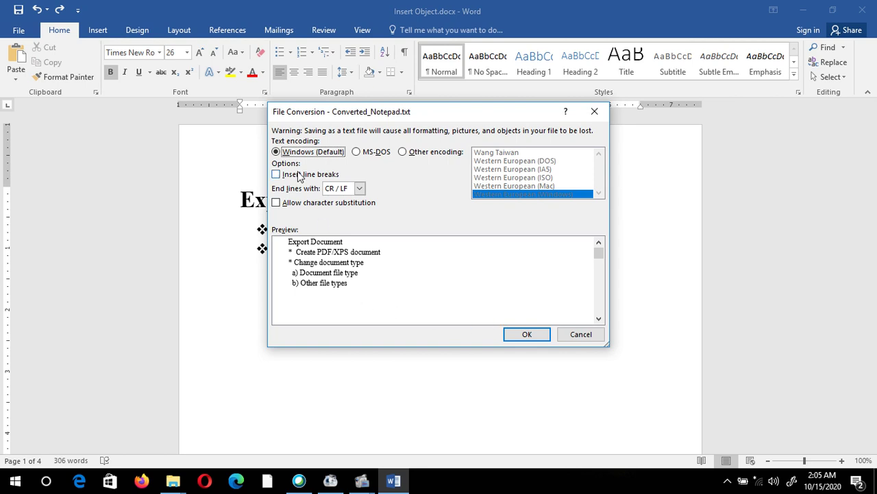
drag(443, 114, 388, 73)
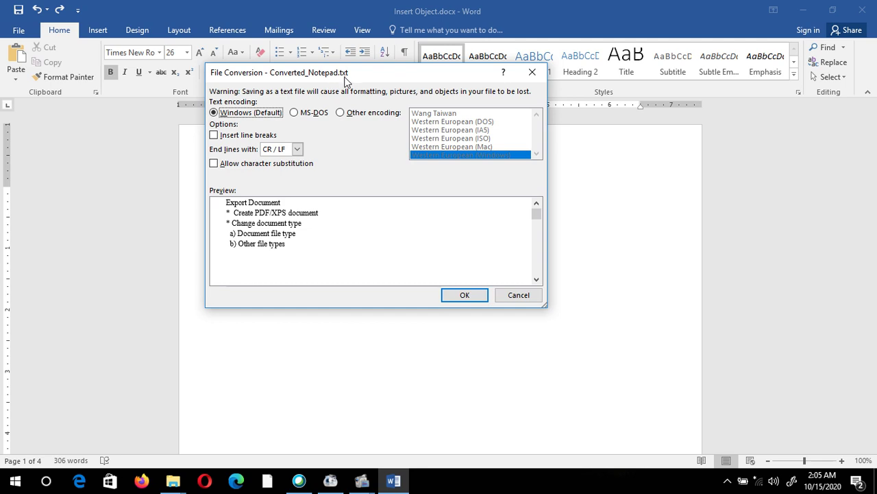
click(464, 296)
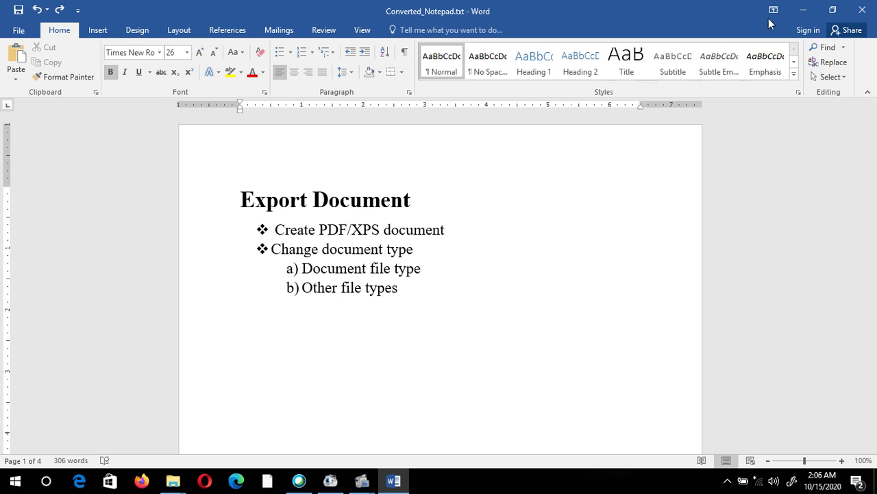
Open Converted_Notepad.txt from the Desktop in Notepad and examine its contents at full window size.
click(805, 9)
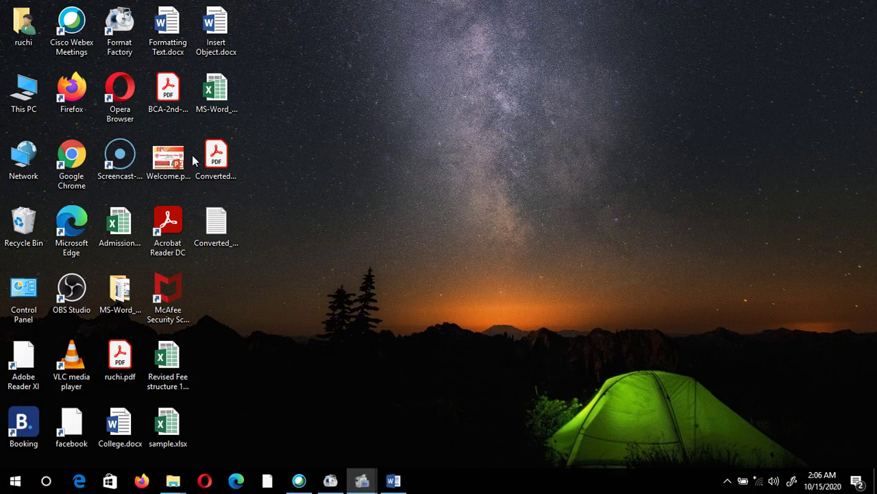
click(216, 230)
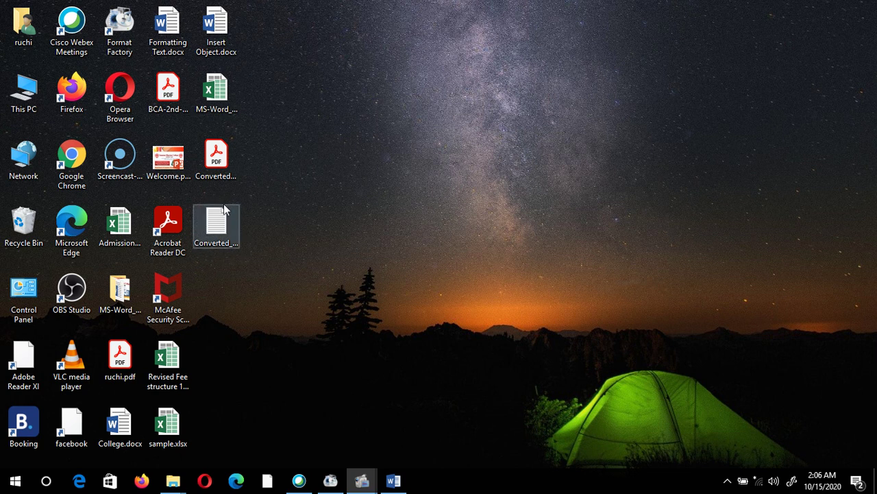
click(216, 230)
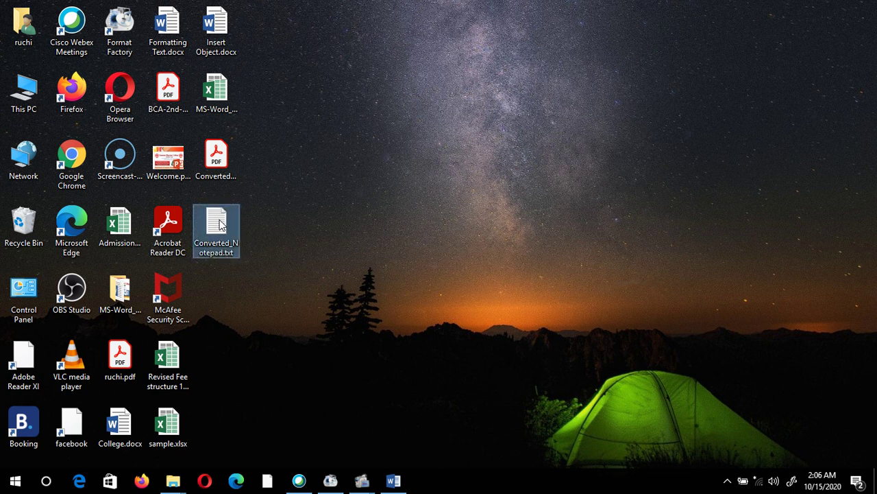
double_click(219, 226)
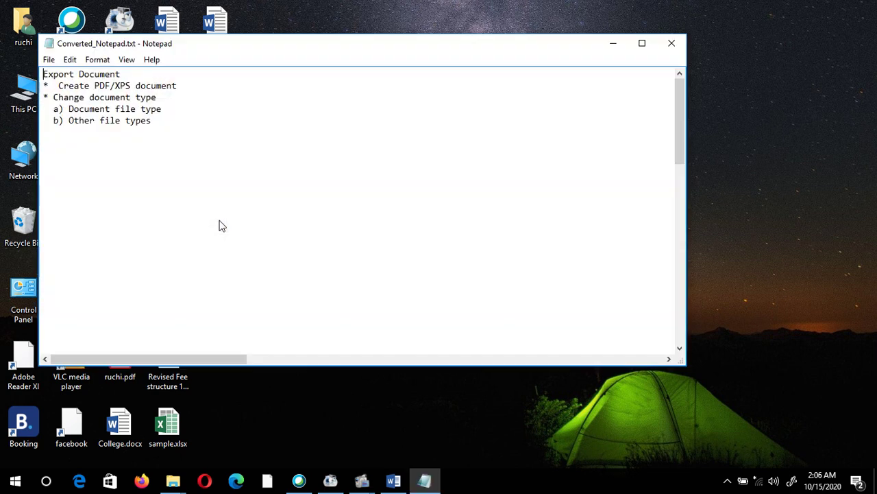
click(640, 43)
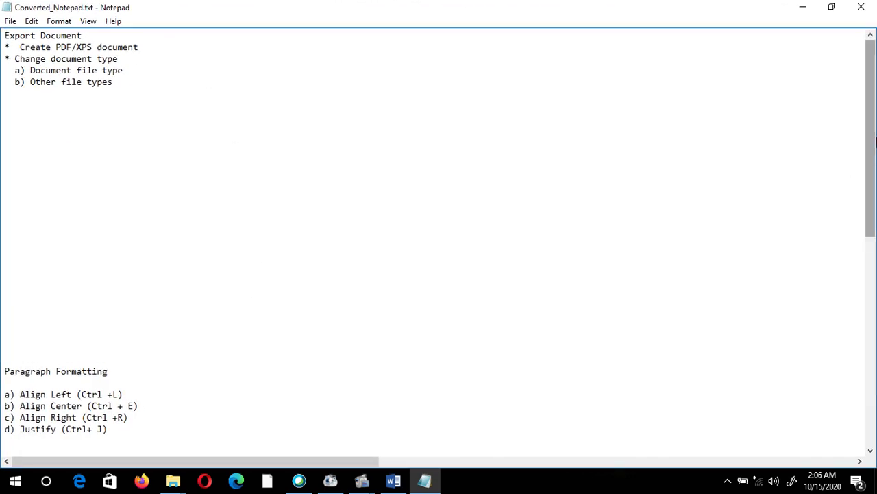
mouse_move(873, 134)
mouse_down()
mouse_move(874, 319)
mouse_move(874, 136)
mouse_up()
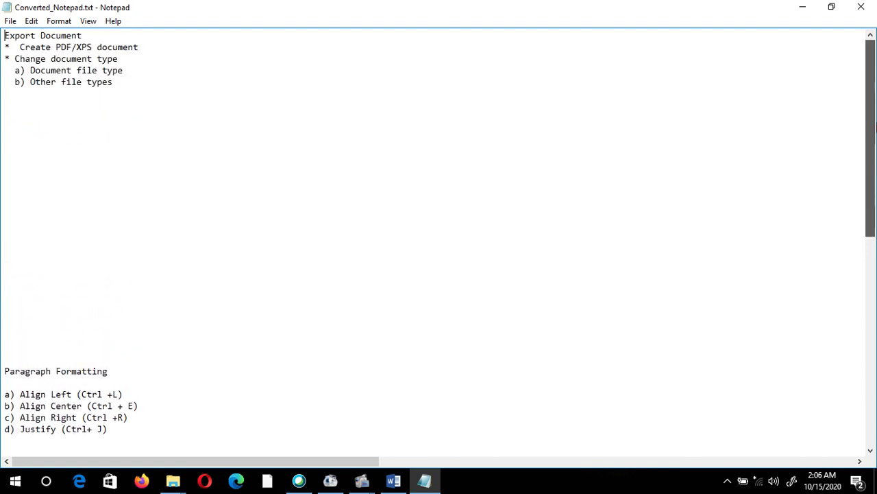
Switch back to Word and draw a rectangle about 2.89" wide and 1.97" high below the list.
click(393, 479)
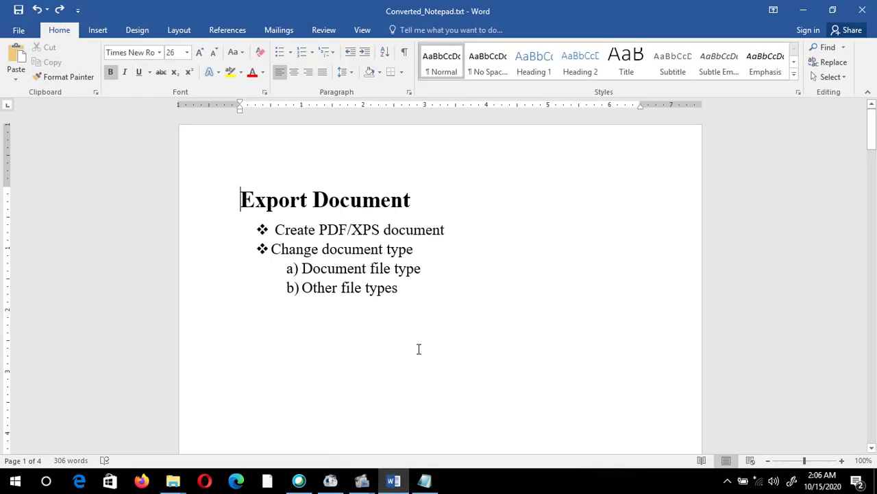
click(419, 349)
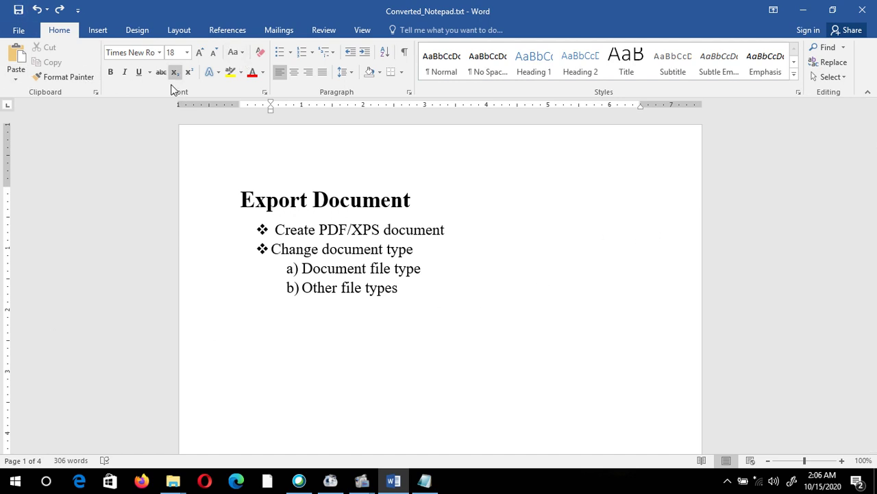
click(101, 30)
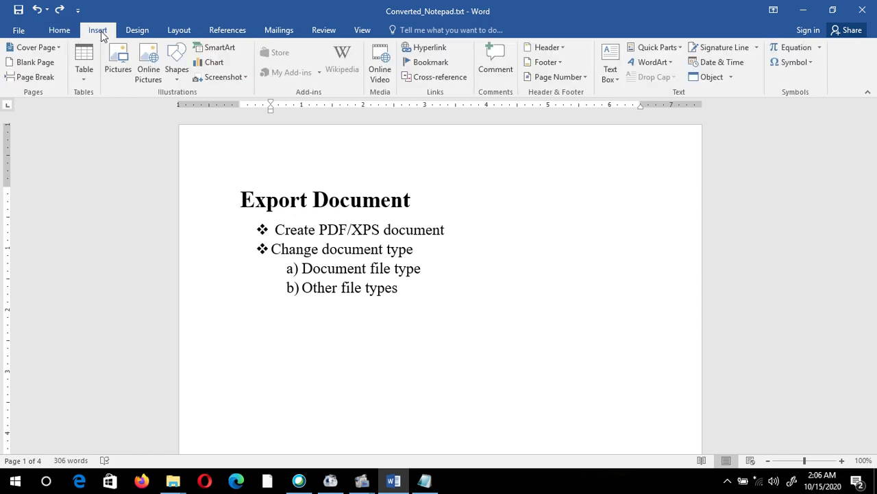
click(178, 81)
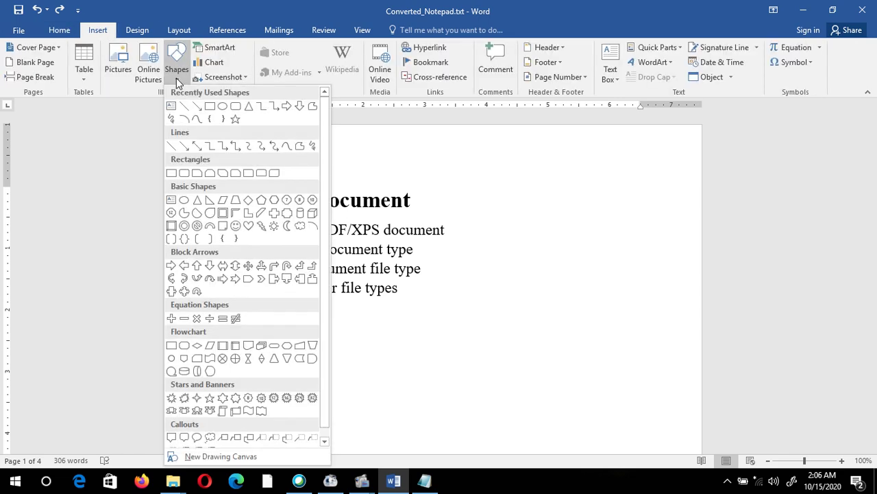
click(209, 107)
mouse_move(258, 322)
mouse_down()
mouse_move(377, 390)
mouse_move(437, 443)
mouse_up()
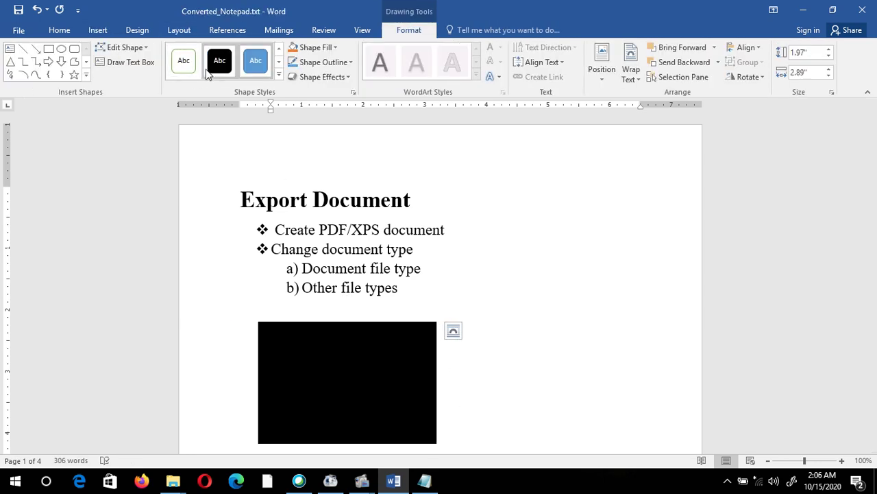
Draw a smaller rounded rectangle beside the rectangle, below the list, and deselect it.
click(74, 48)
drag(520, 311, 650, 417)
click(480, 205)
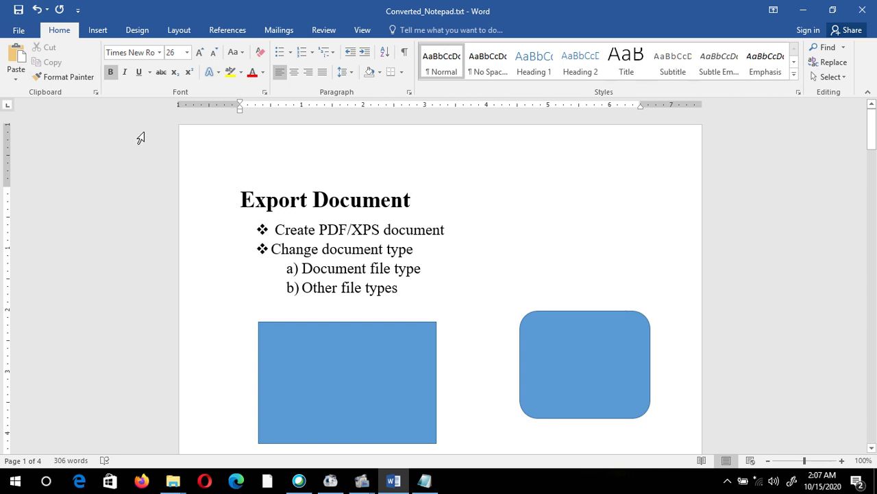
Start another export of the document as Plain Text (*.txt) with the Desktop as the destination folder.
click(17, 32)
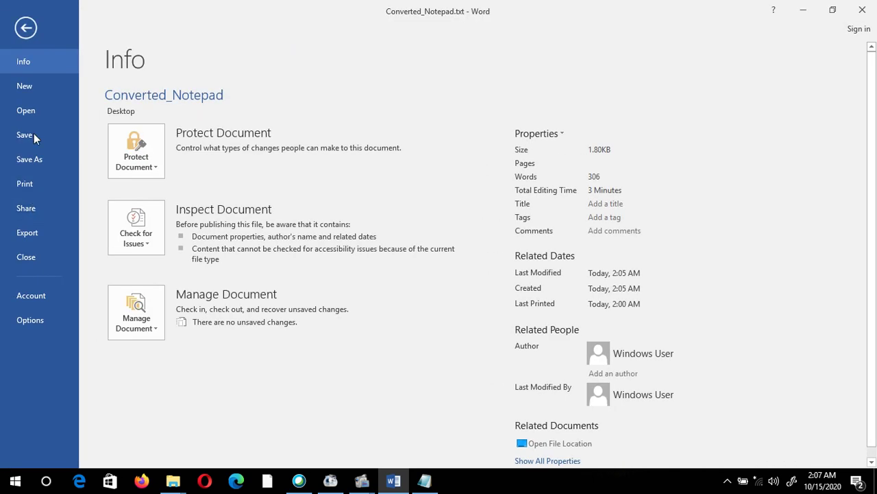
click(29, 233)
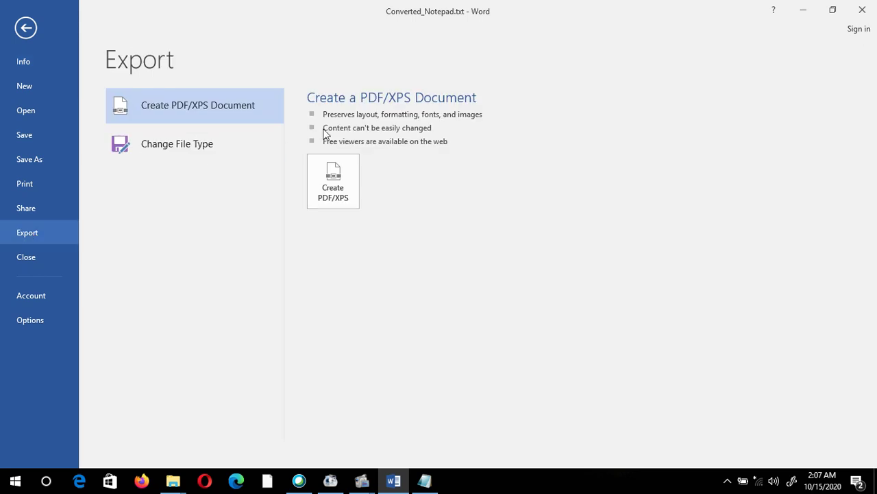
click(176, 150)
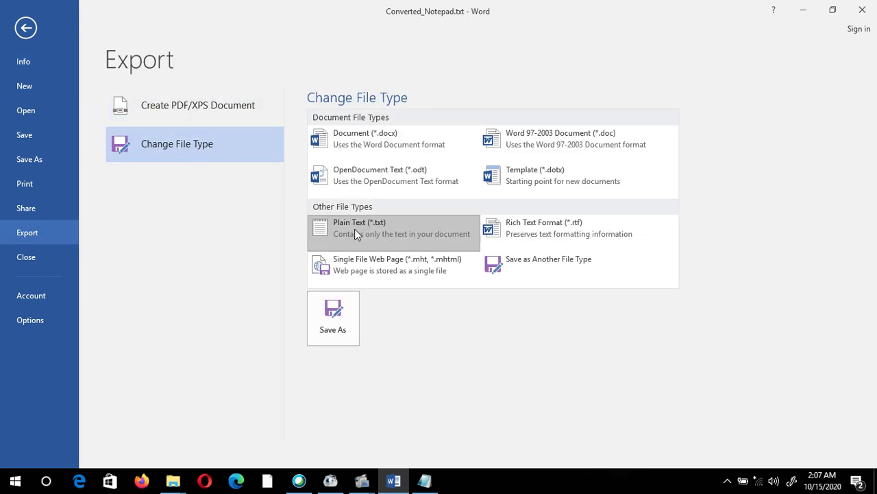
click(334, 328)
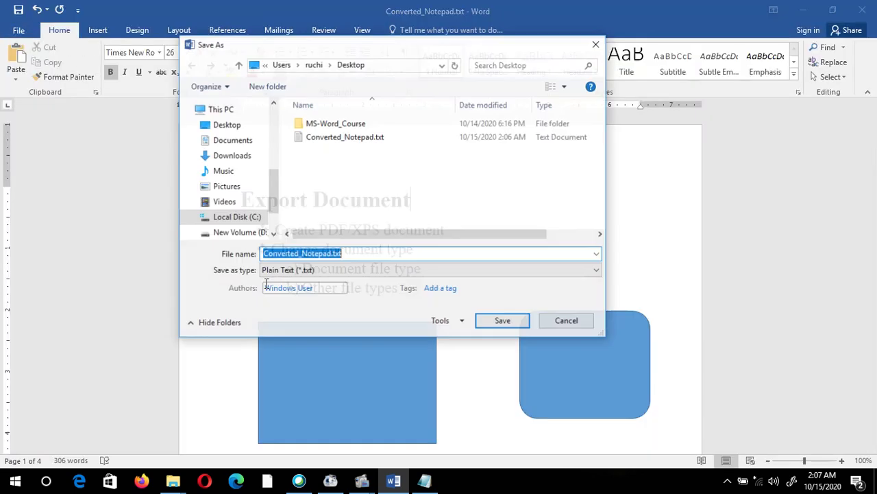
click(231, 127)
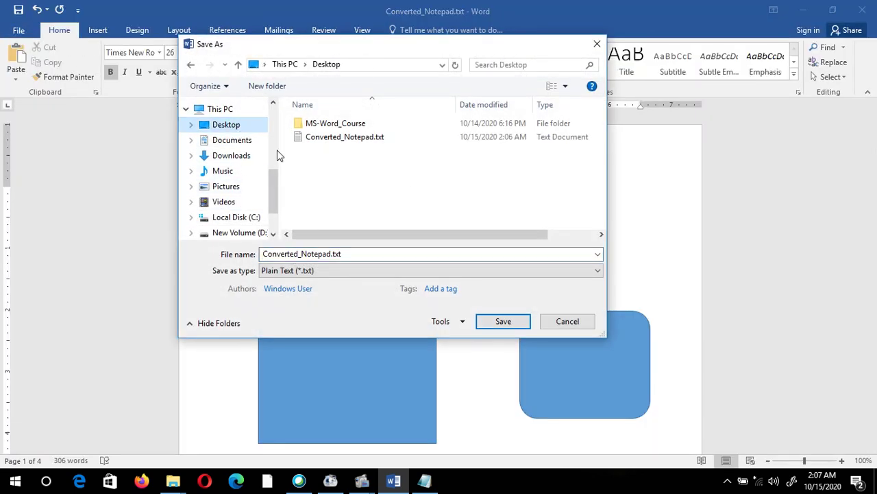
Save the text export as Converted_Notepad-1.txt, accepting the Windows (Default) text encoding.
double_click(331, 254)
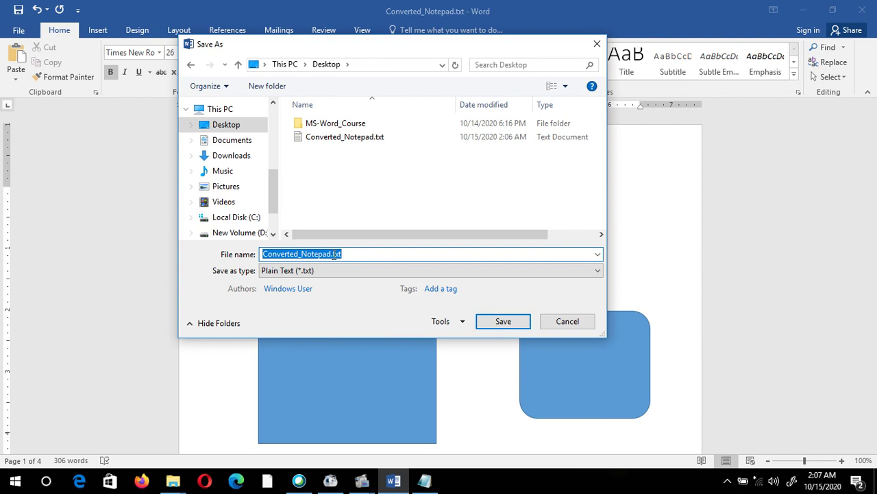
click(332, 254)
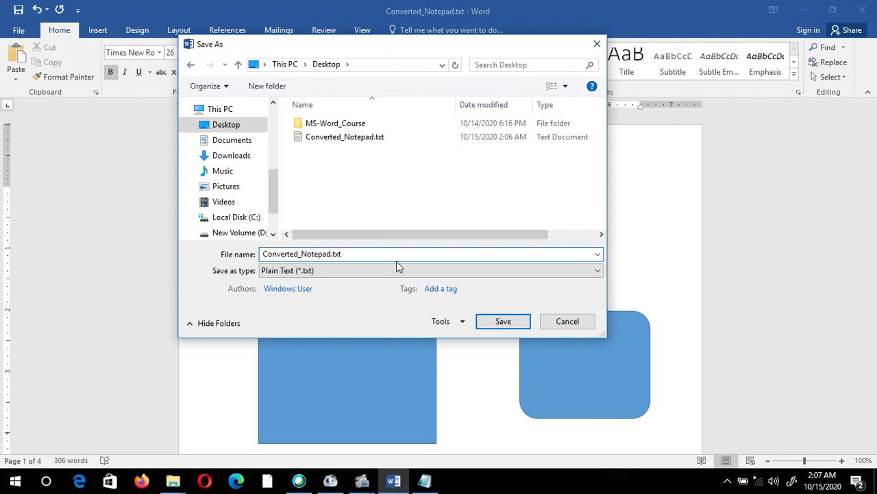
text(-1)
click(491, 325)
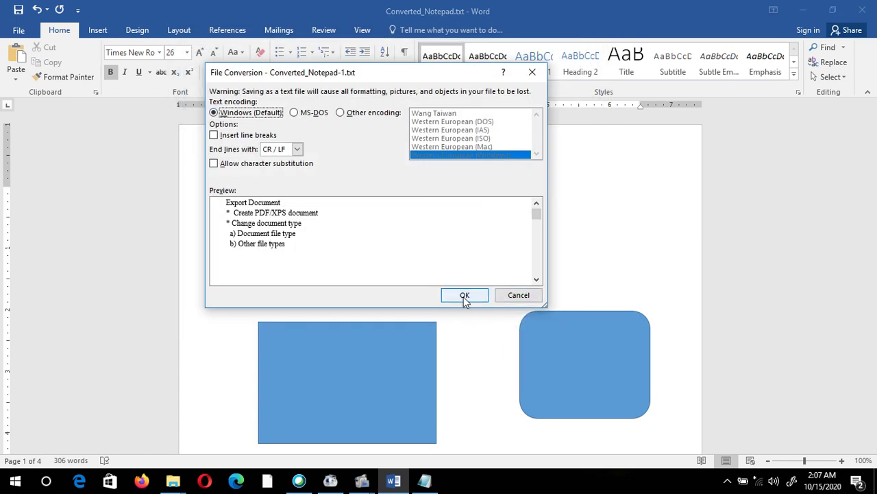
click(464, 295)
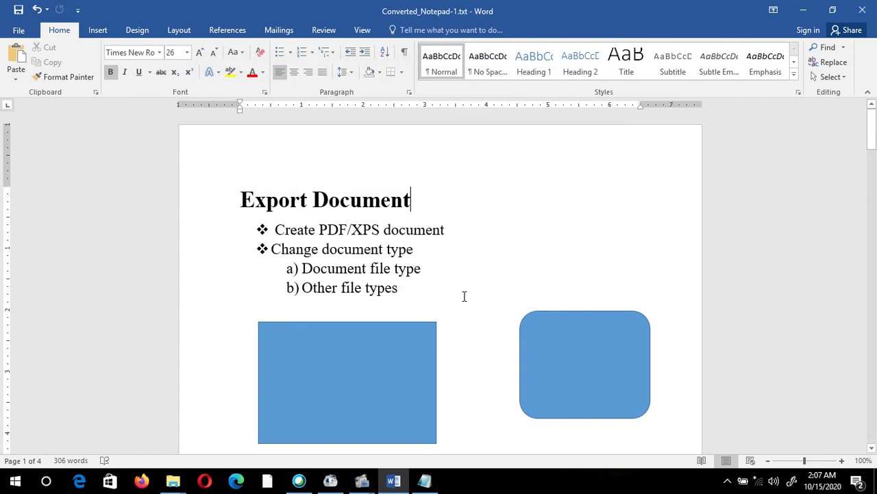
Close the first text file, examine Converted_Notepad-1.txt from the Desktop in Notepad, and return to the Word document.
click(802, 10)
click(861, 7)
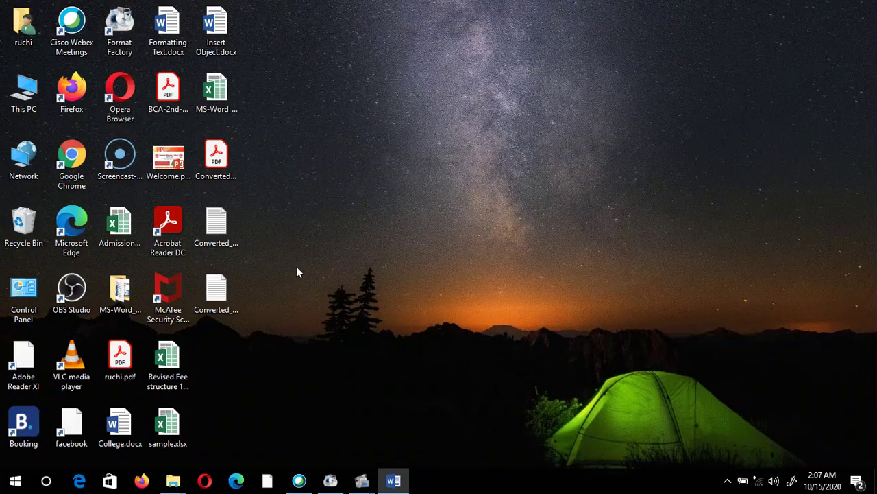
click(233, 288)
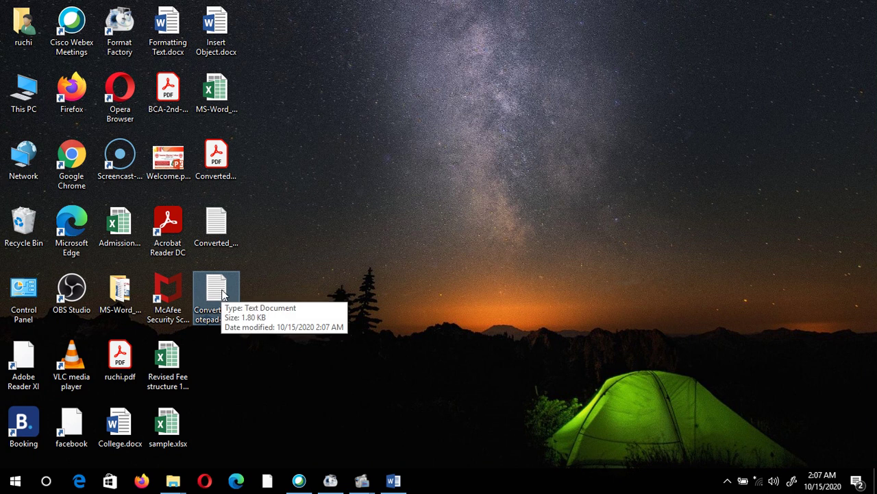
double_click(222, 294)
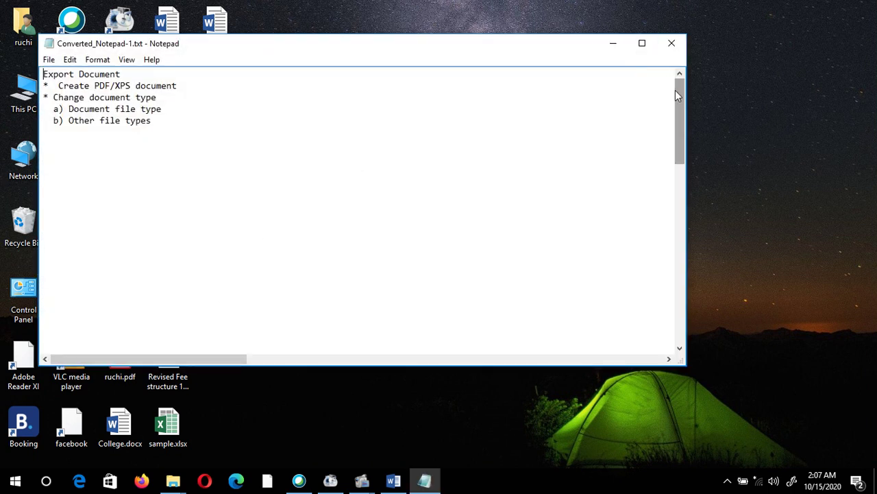
drag(675, 89, 675, 130)
click(642, 43)
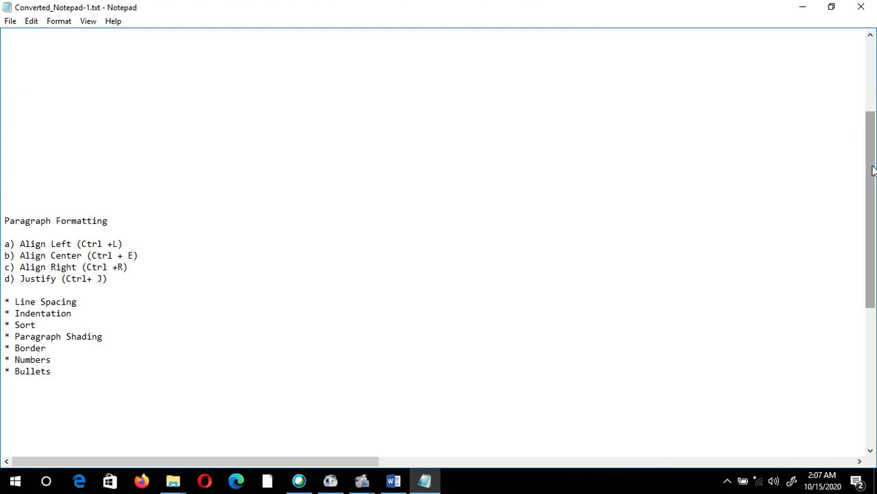
drag(874, 152, 875, 81)
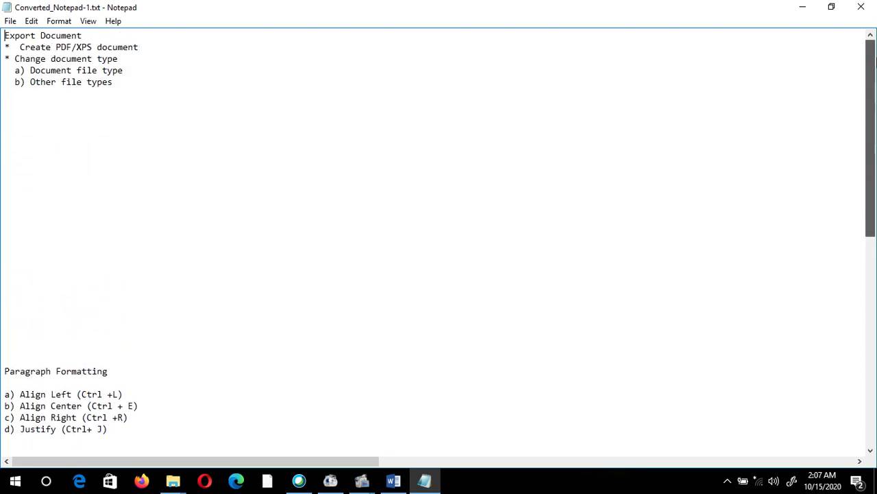
click(861, 7)
click(393, 480)
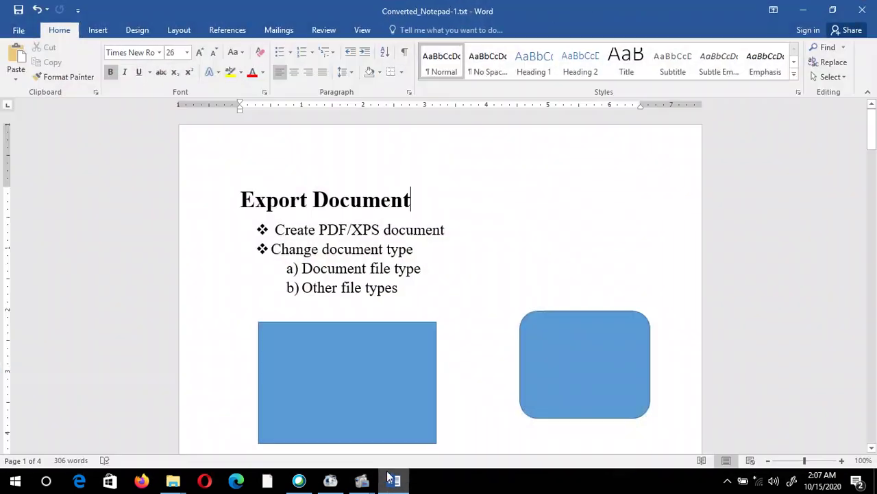
click(462, 206)
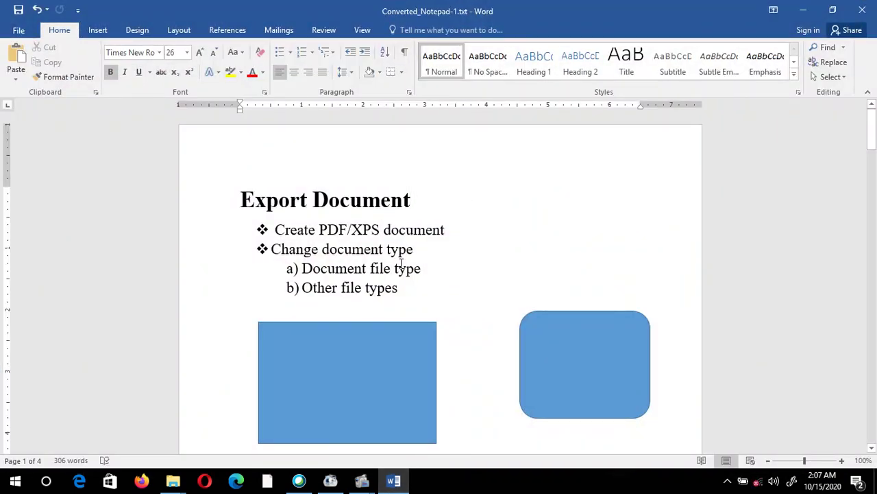